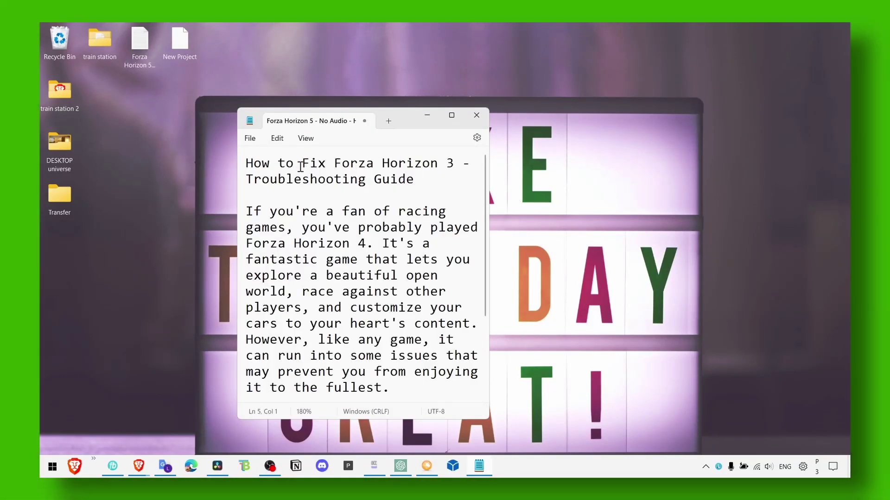
- Minimize the Forza Horizon troubleshooting guide in Notepad so the desktop shows
click(301, 167)
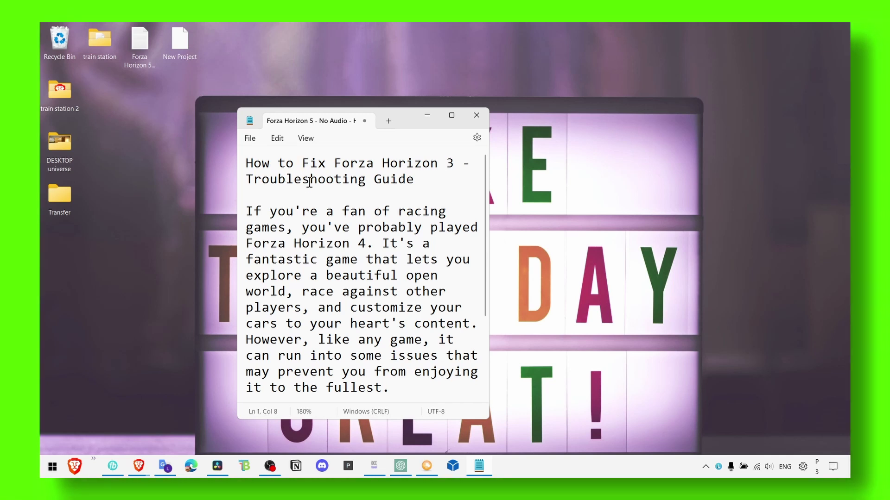
click(427, 116)
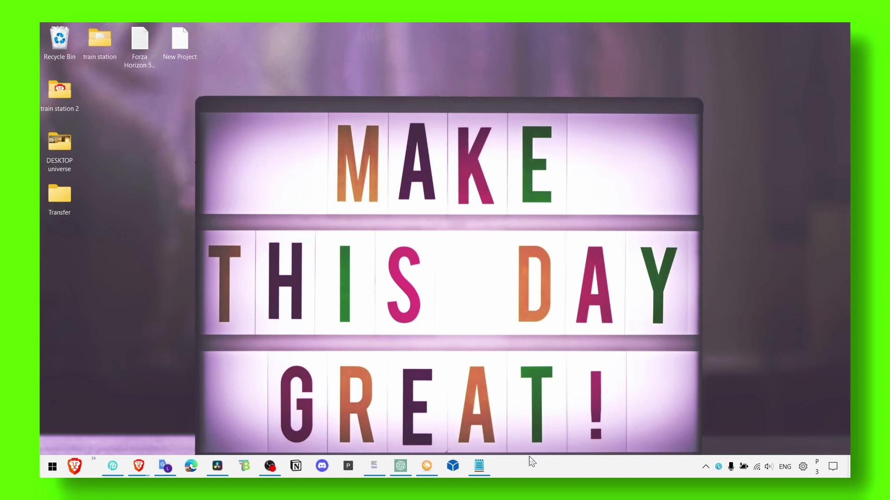
- Search 'windows' from Start and open Windows Update settings, showing the 2023-02 cumulative update
key(super)
text(windows)
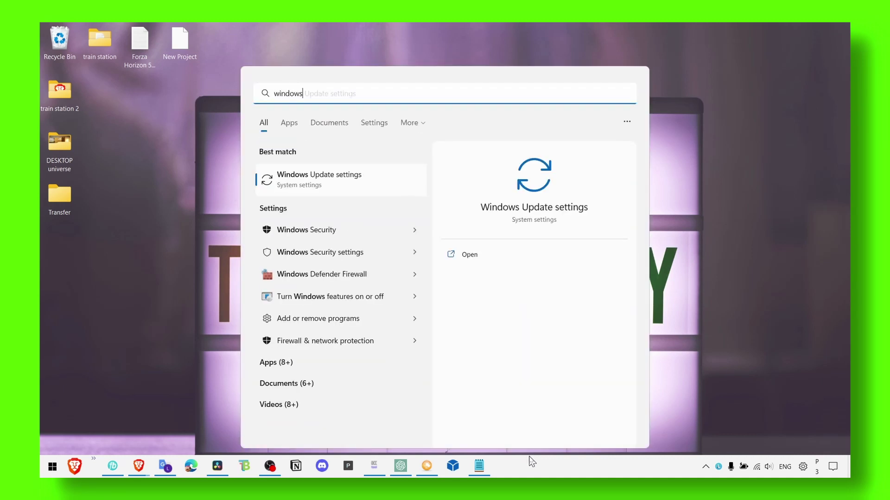
click(364, 184)
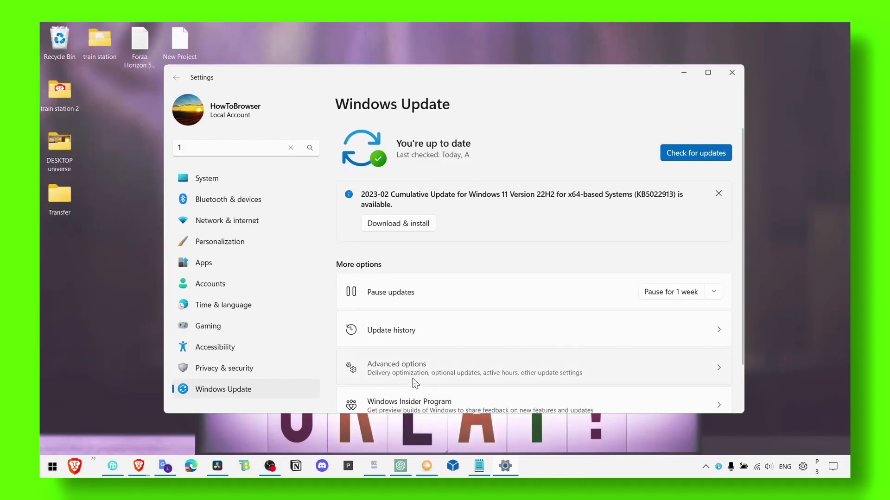
- Go to Advanced options > Optional updates and expand the four available driver updates
click(415, 383)
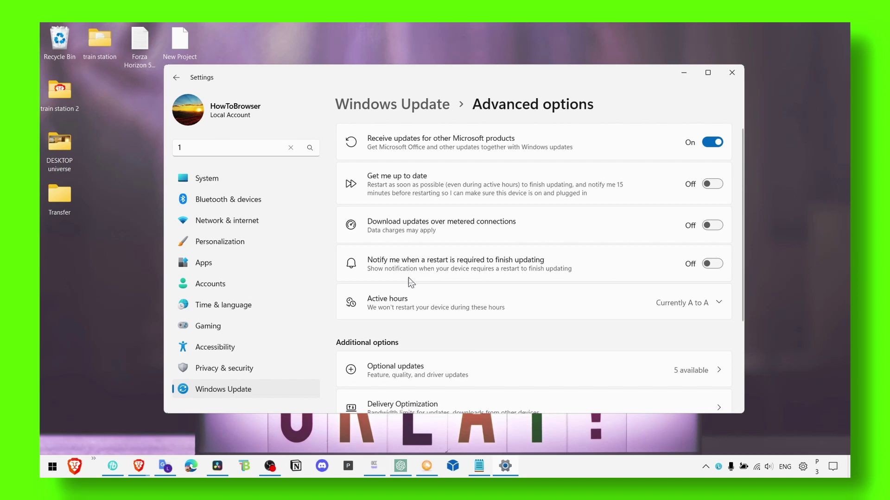
scroll(408, 299, down, 2)
click(407, 288)
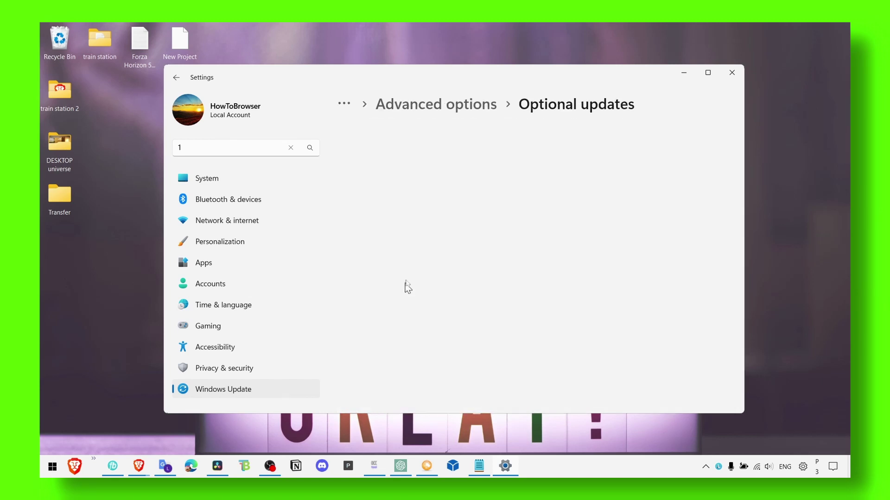
click(419, 207)
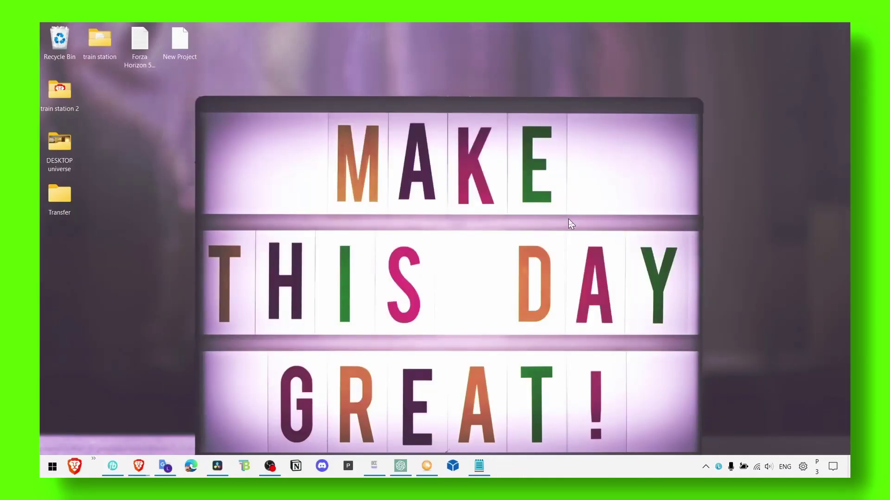
- Launch Device Manager via search 'de' and expand Display adapters to show the NVIDIA GPU
key(super)
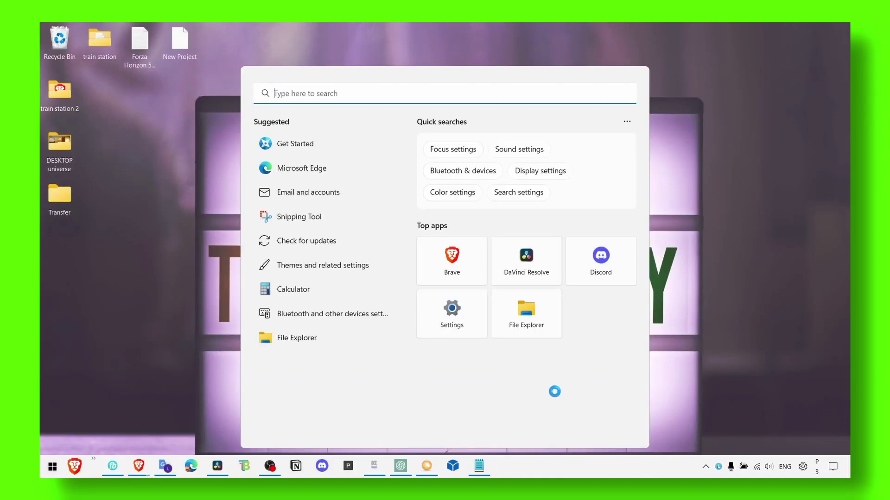
key(super)
key(super)
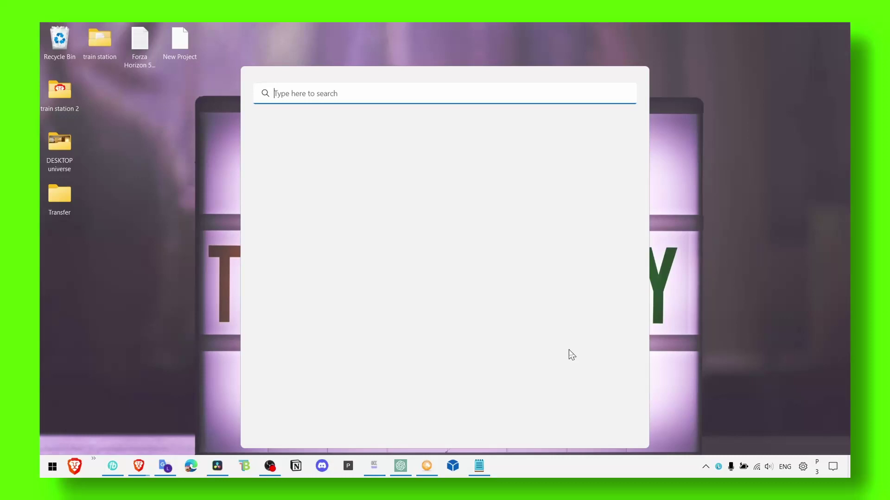
text(de)
click(342, 186)
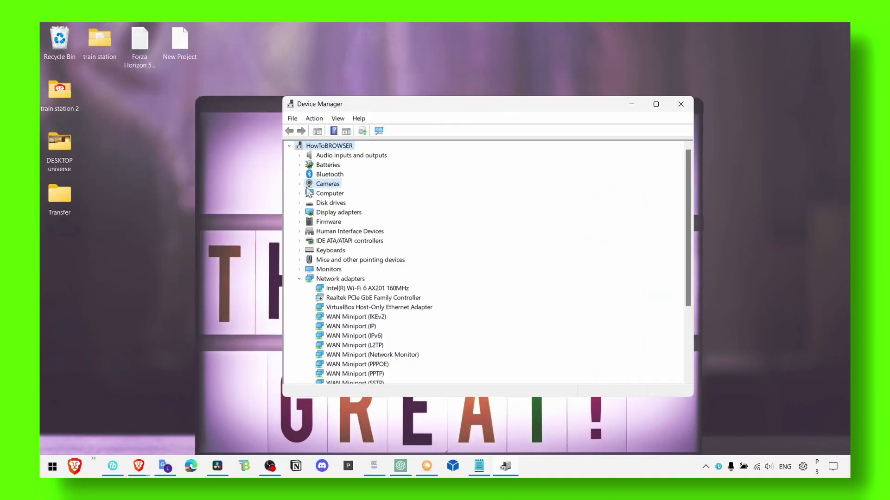
double_click(327, 213)
double_click(325, 213)
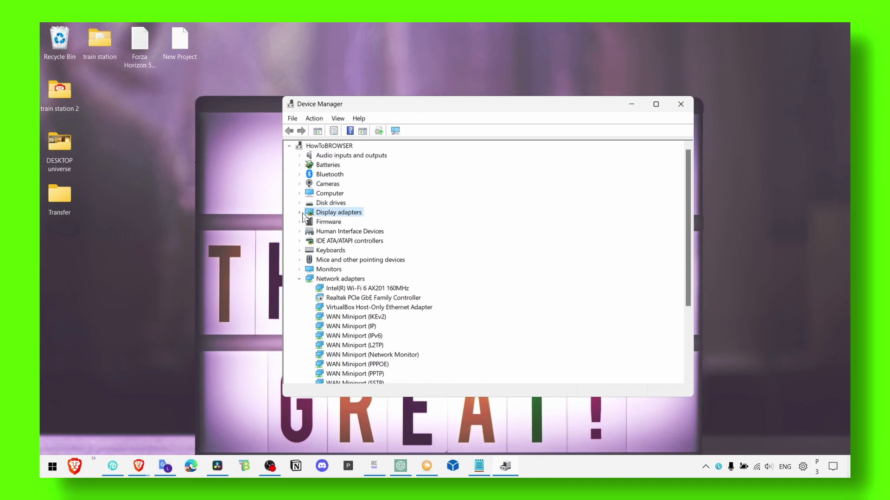
click(299, 213)
- Start a manual driver update for the NVIDIA GPU from the available list, then cancel it
right_click(407, 223)
click(410, 231)
click(471, 288)
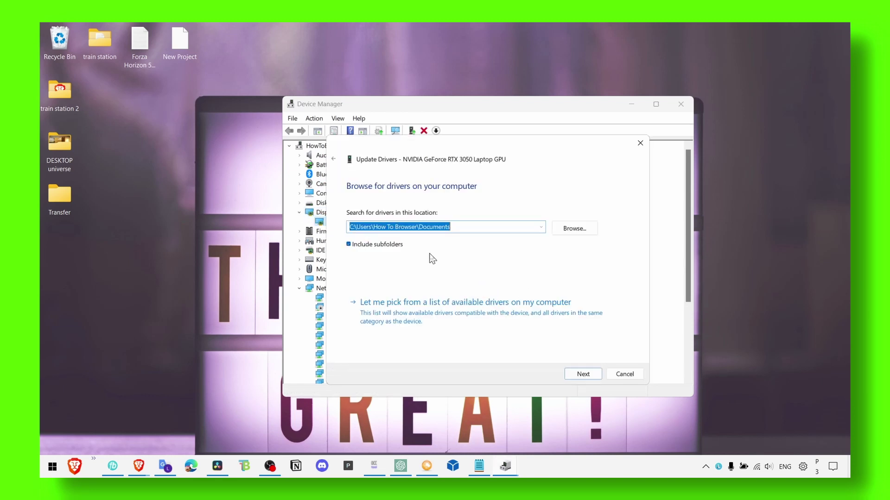
click(413, 304)
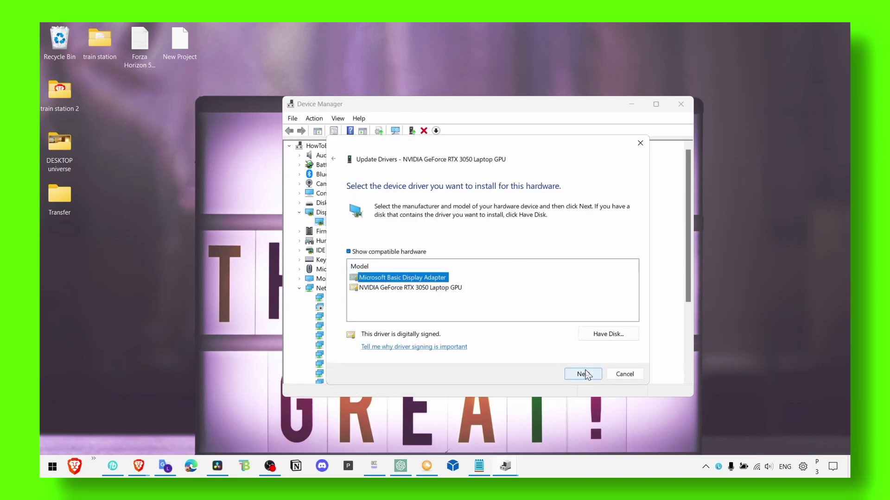
click(625, 374)
- Have Windows search automatically for a newer NVIDIA GPU driver, then close Device Manager
right_click(343, 222)
click(371, 229)
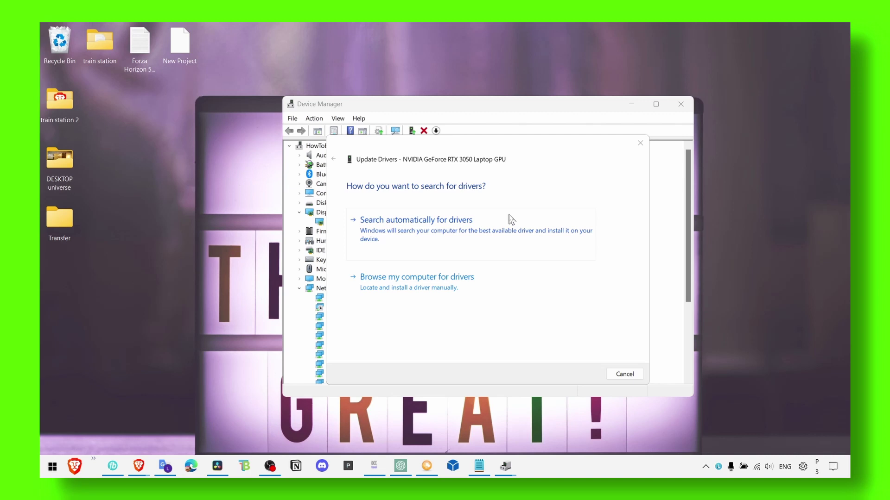
click(463, 231)
click(625, 375)
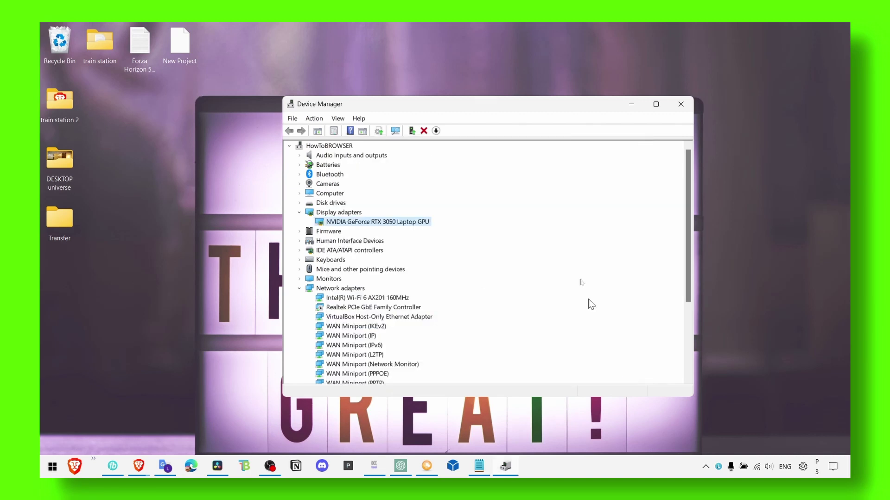
click(678, 101)
- Launch GeForce Experience, check that Game Ready Driver 531.18 is available, then minimize it
key(super)
text(geo)
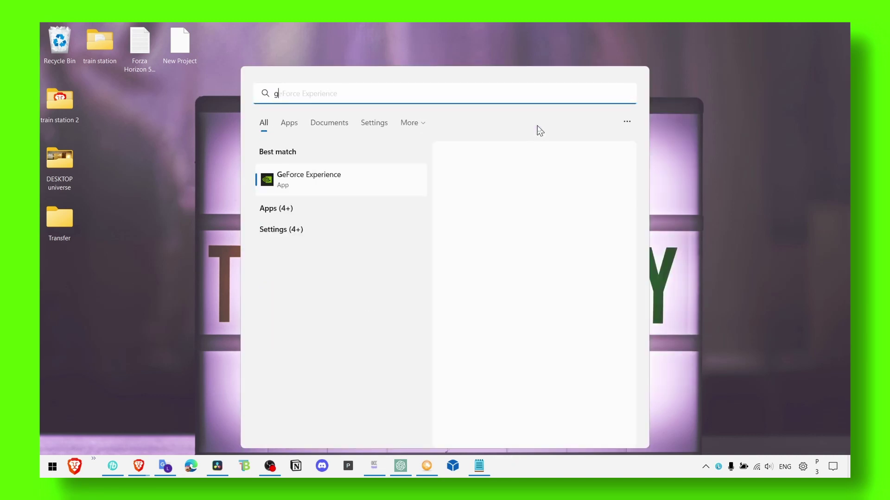
click(301, 166)
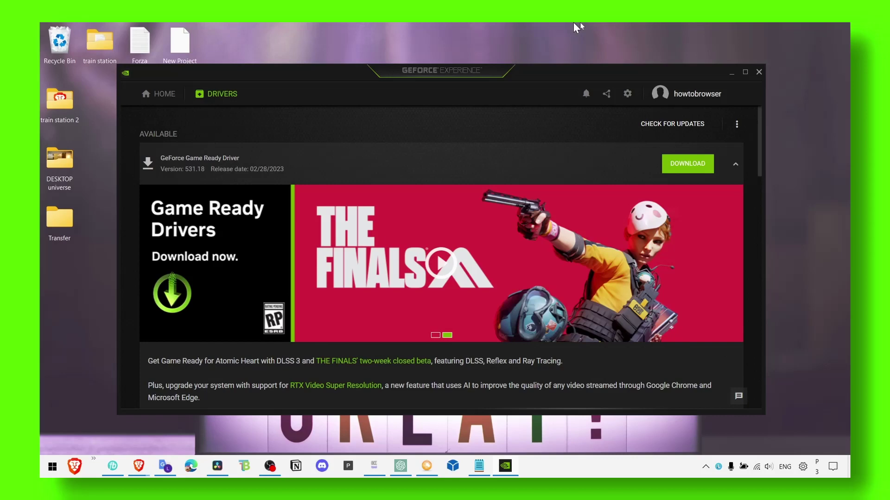
click(731, 72)
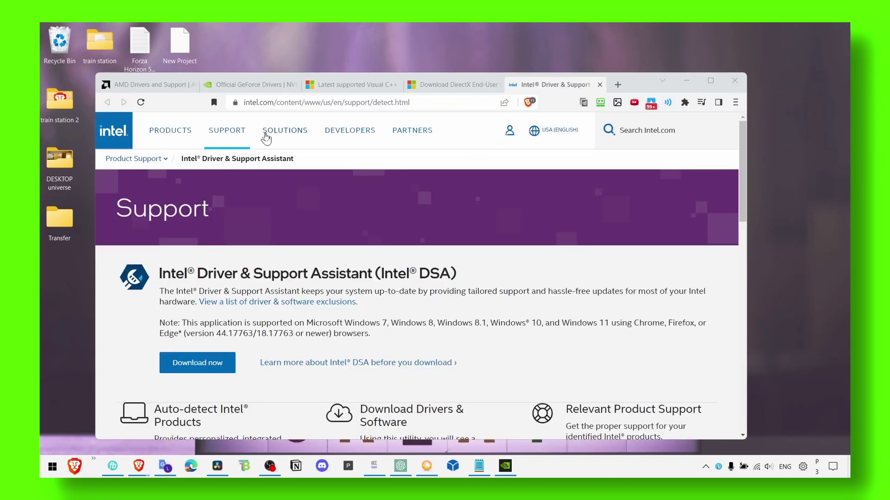
- Review the Auto-Detect and Install section on AMD's drivers and support page
click(163, 83)
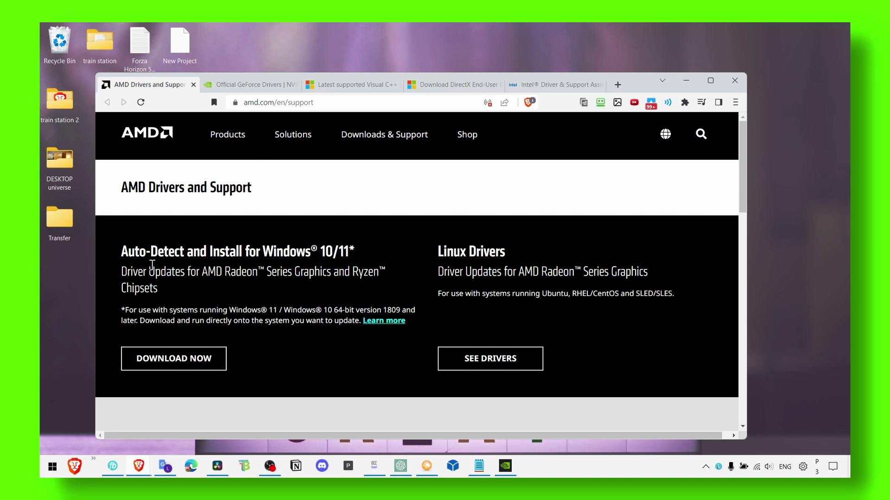
drag(141, 251, 311, 250)
click(309, 251)
- Look over the NVIDIA GeForce Drivers page, then switch to the Visual C++ Redistributable downloads page
click(248, 84)
mouse_move(268, 149)
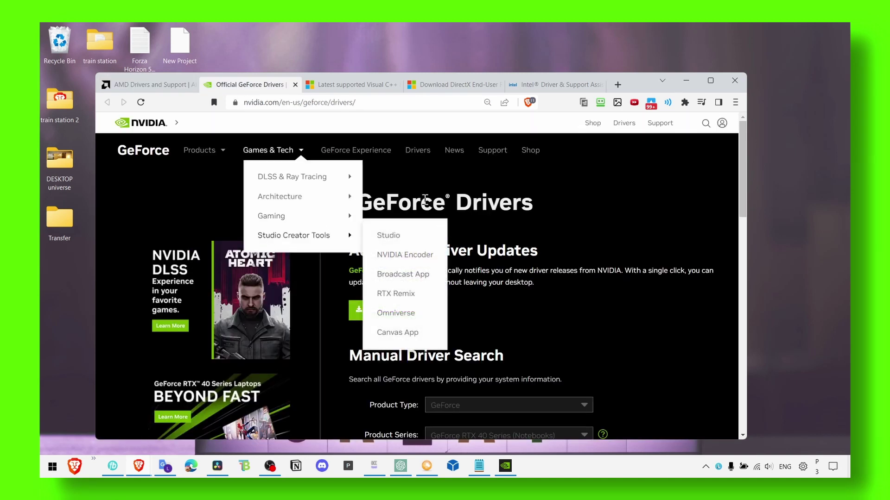
mouse_move(348, 216)
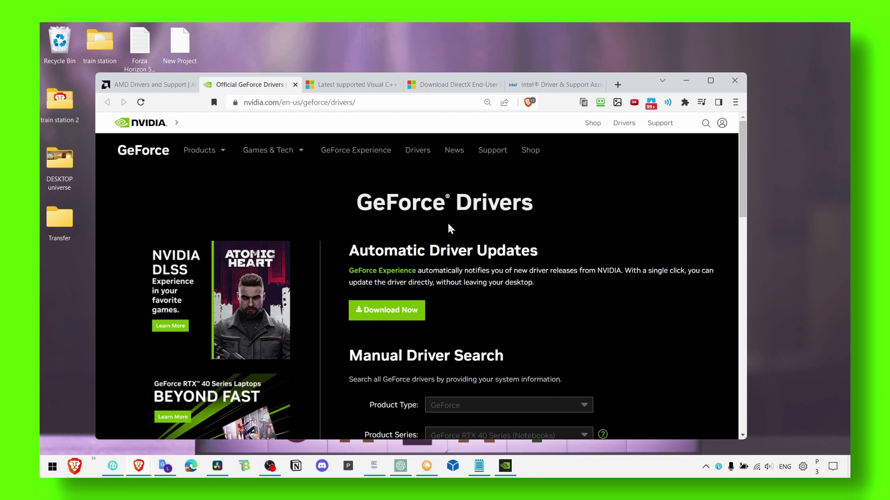
click(362, 85)
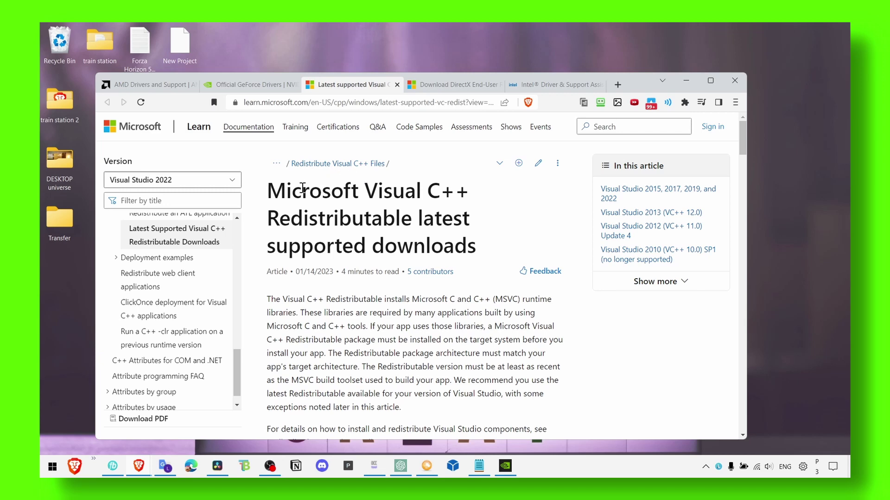
- Download and save the x64 Visual C++ Redistributable installer to Downloads
drag(271, 190, 440, 191)
click(438, 191)
scroll(371, 218, down, 10)
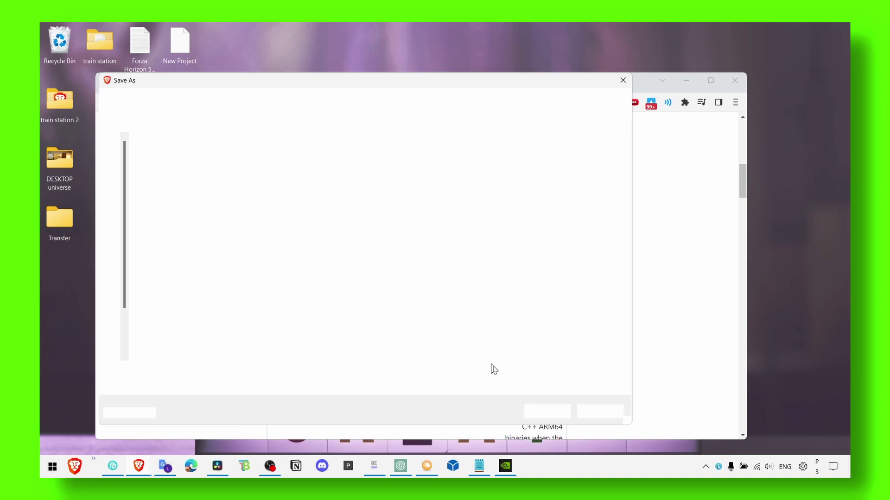
click(548, 410)
- Manually download and save the DirectX End-User Runtime web installer, then return to its details page
click(458, 85)
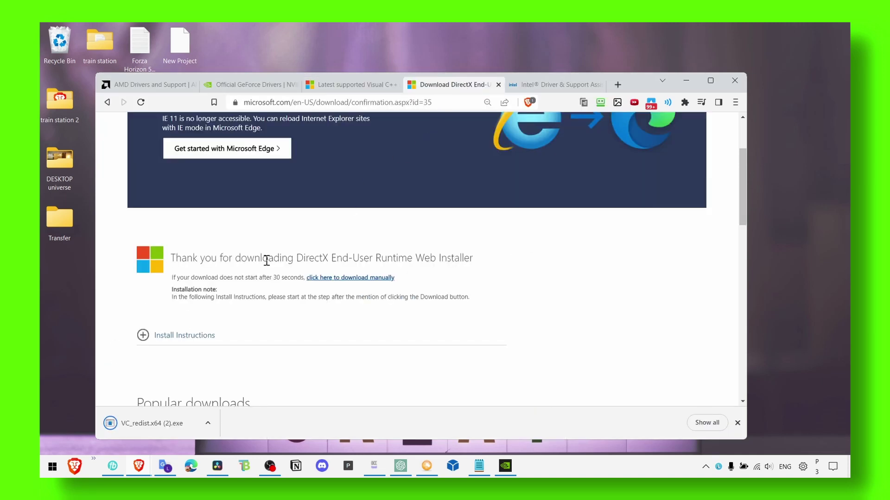
click(360, 280)
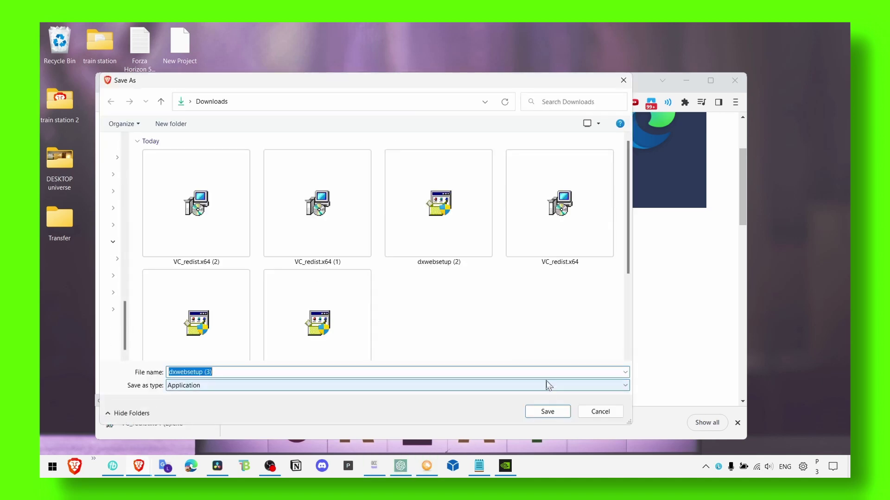
click(546, 411)
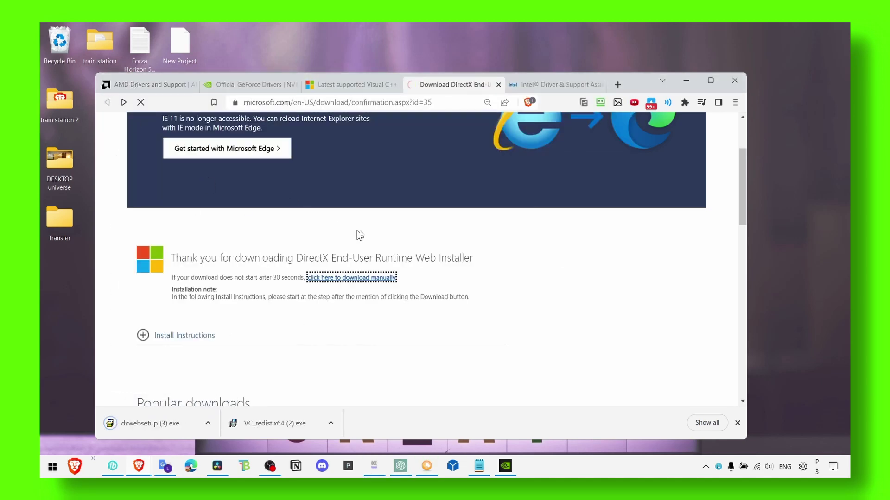
key(alt+Left)
scroll(367, 236, down, 5)
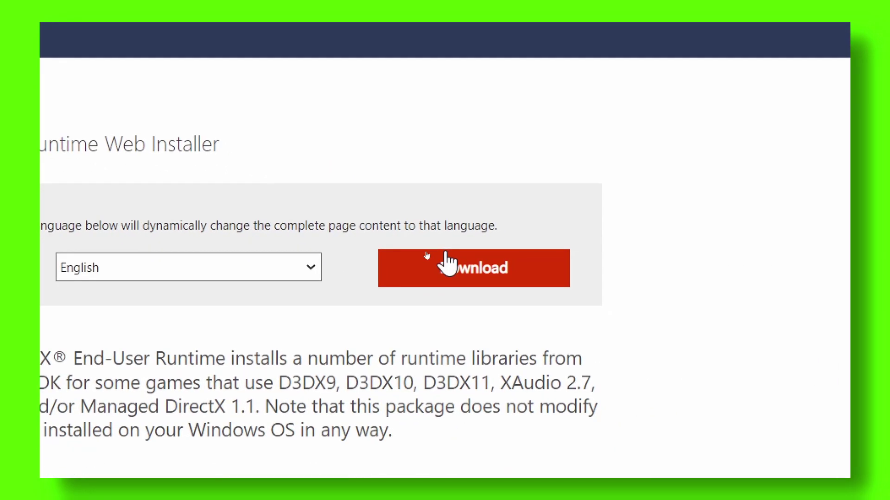
- Open the downloaded DirectX web installer, decline the Bing Bar add-on, and cancel setup
click(814, 368)
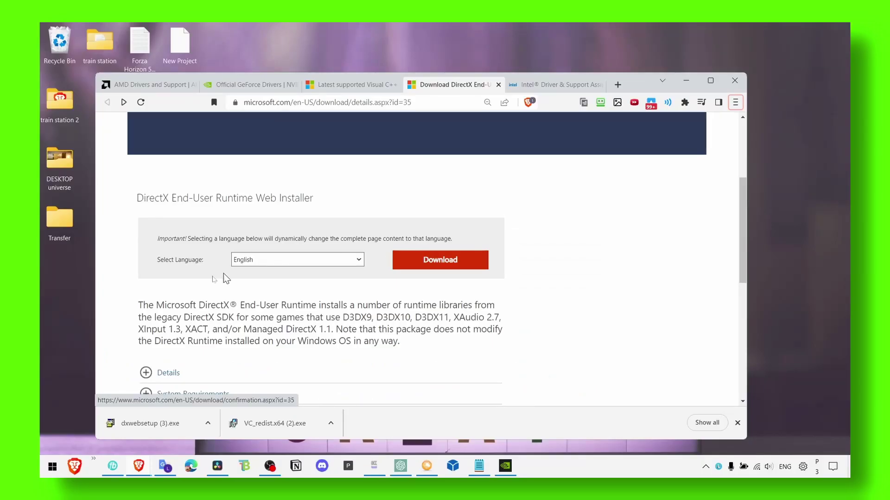
click(158, 422)
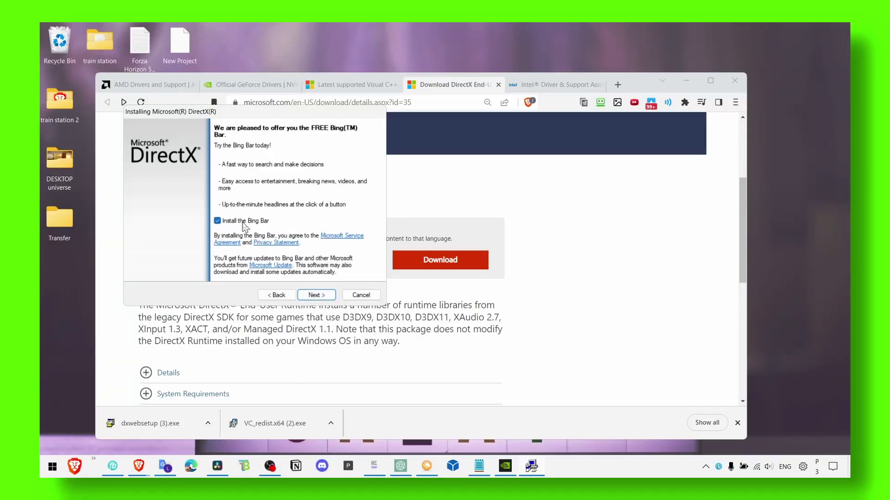
click(253, 223)
click(361, 295)
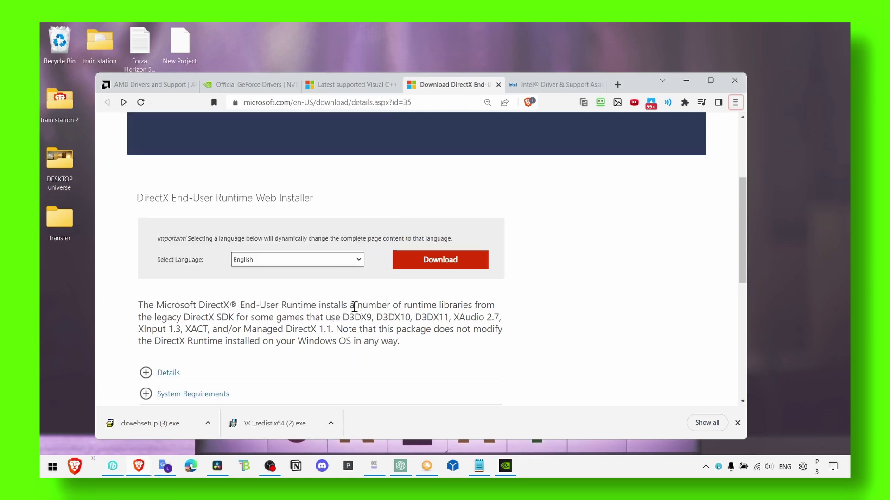
- Open the Visual C++ installer, accept the license, then close and confirm cancelling setup
click(289, 423)
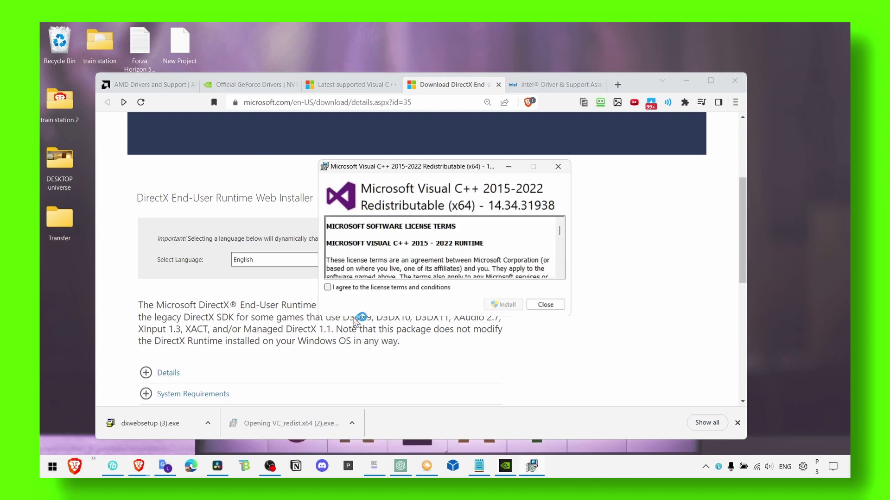
click(339, 288)
click(537, 307)
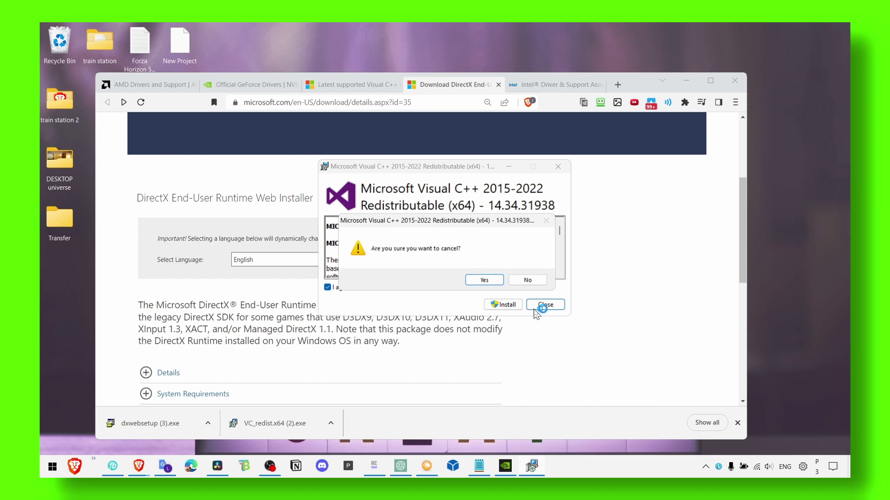
click(482, 284)
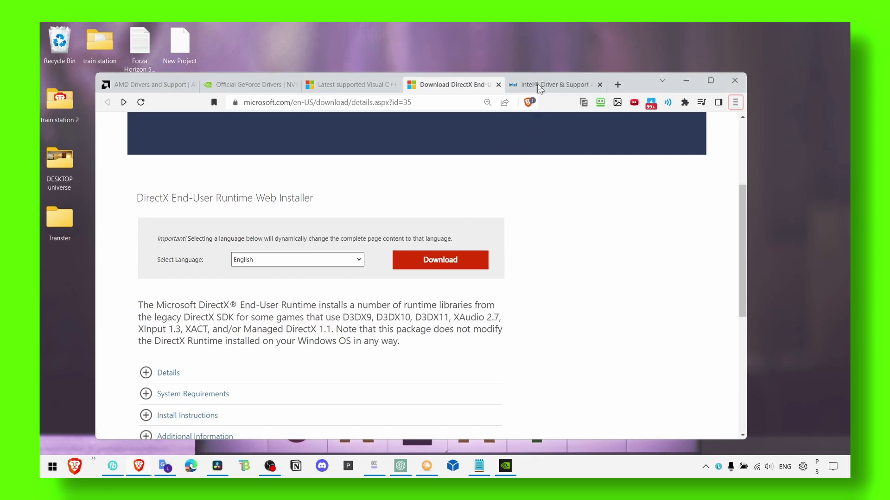
click(544, 84)
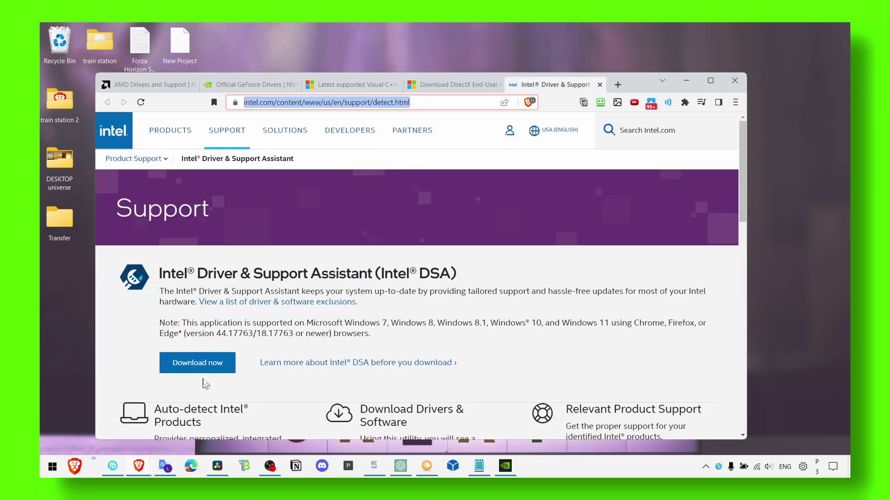
click(686, 81)
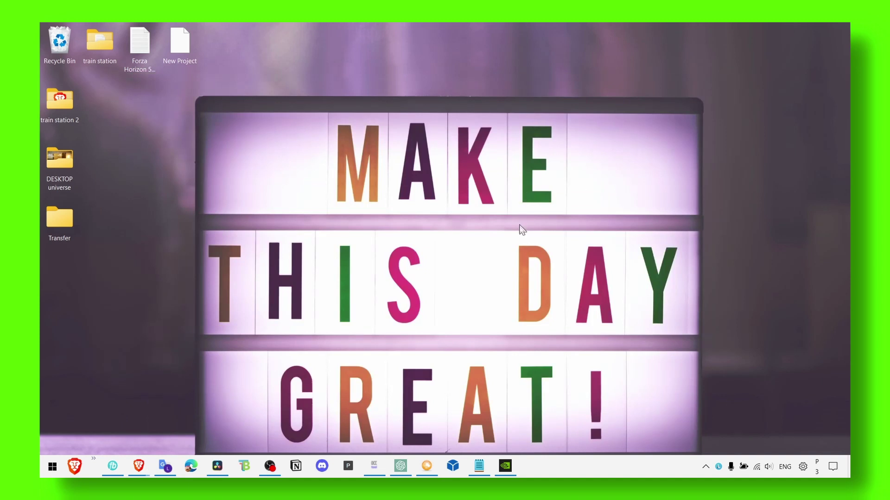